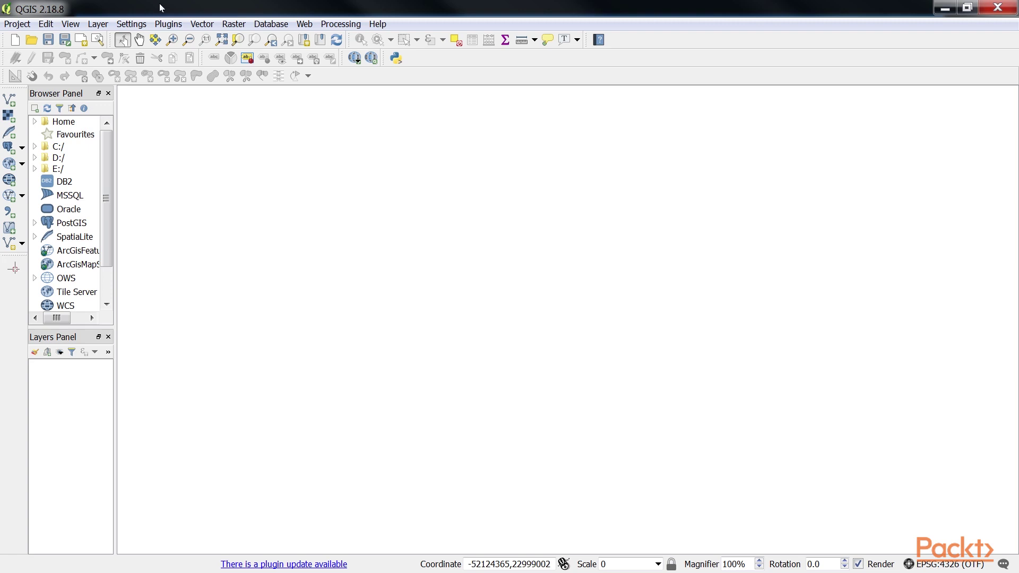
# Step: Create a Point shapefile named 'point' in C:\test\shapefiles and widen the layers panel
pyautogui.click(102, 24)
pyautogui.moveTo(112, 41)
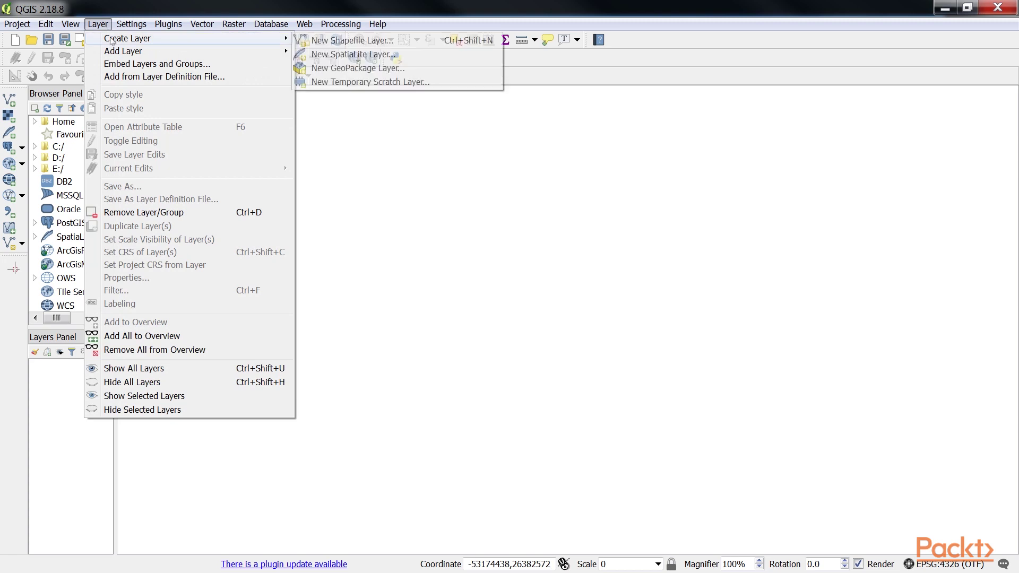
pyautogui.click(324, 43)
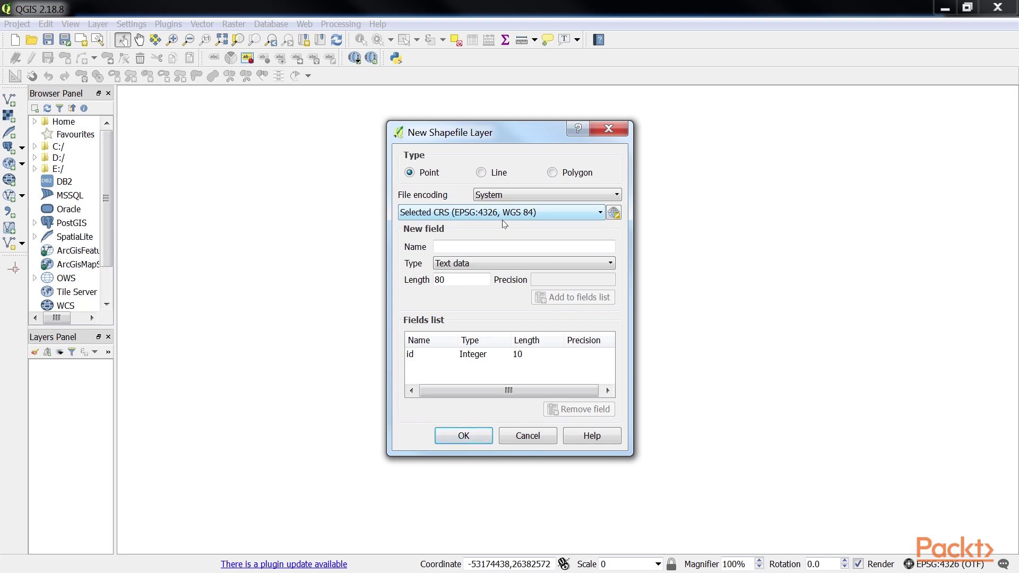
pyautogui.click(474, 435)
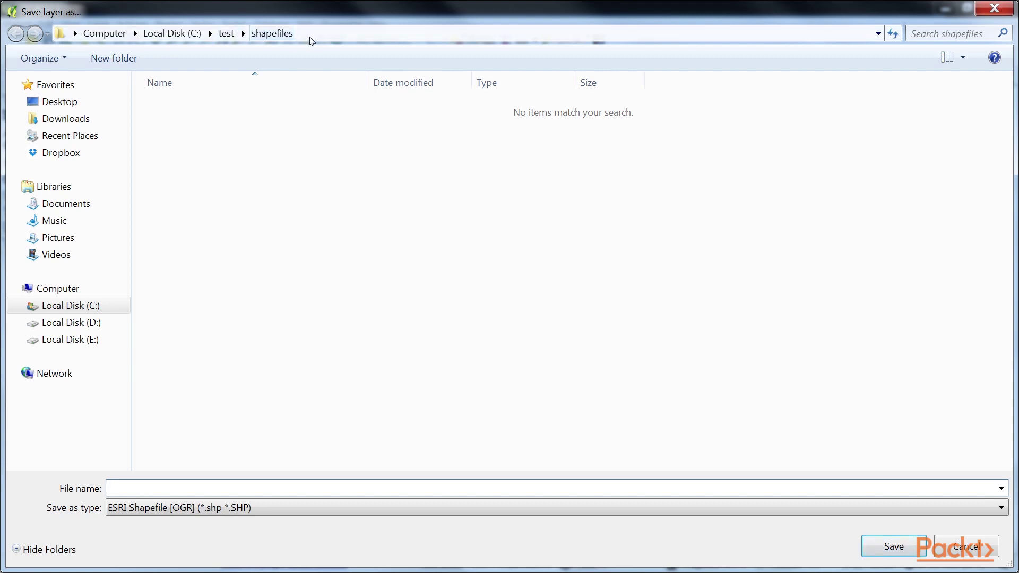
pyautogui.click(187, 491)
pyautogui.write('point')
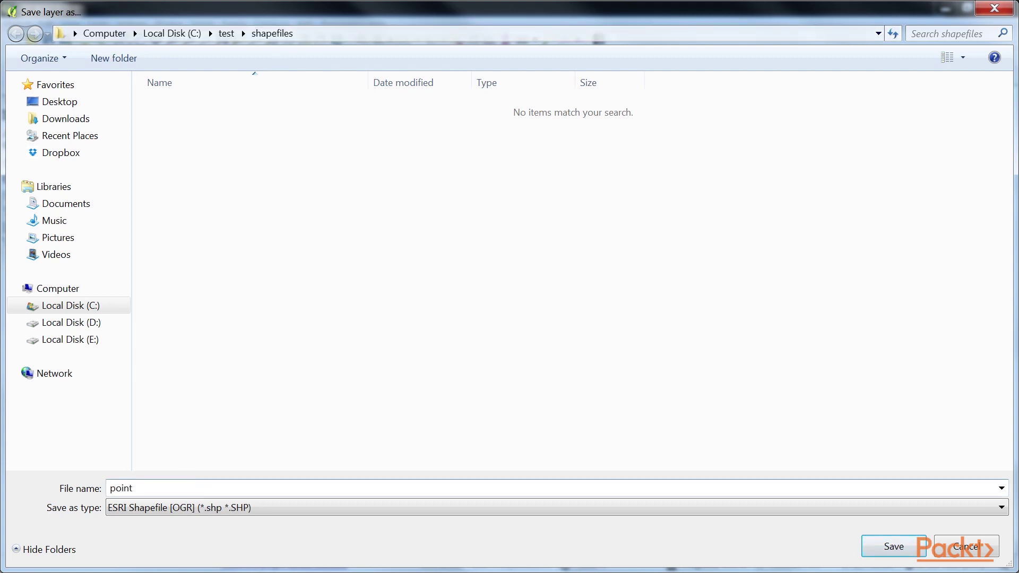
pyautogui.click(894, 546)
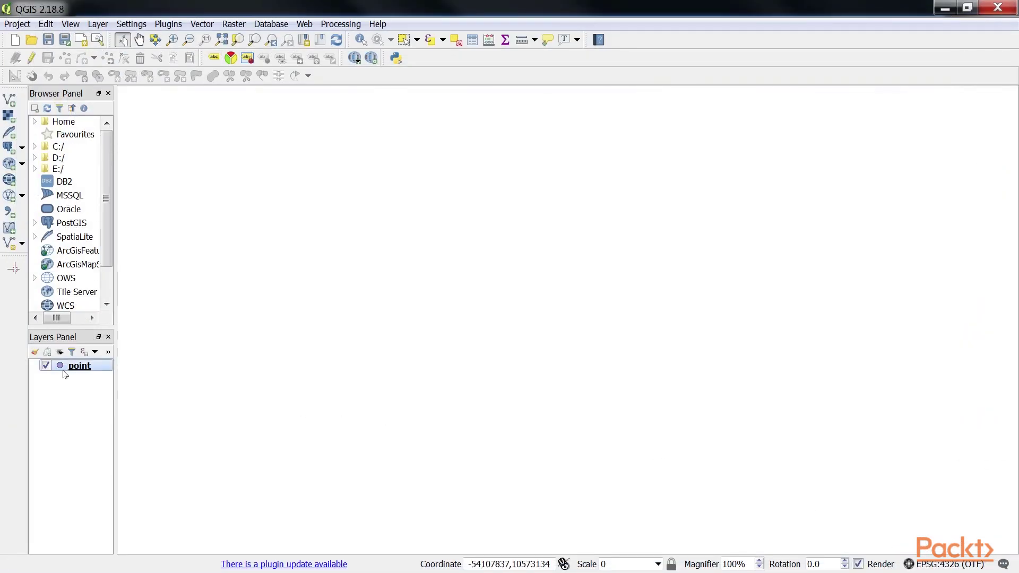
pyautogui.moveTo(115, 382); pyautogui.dragTo(153, 382)
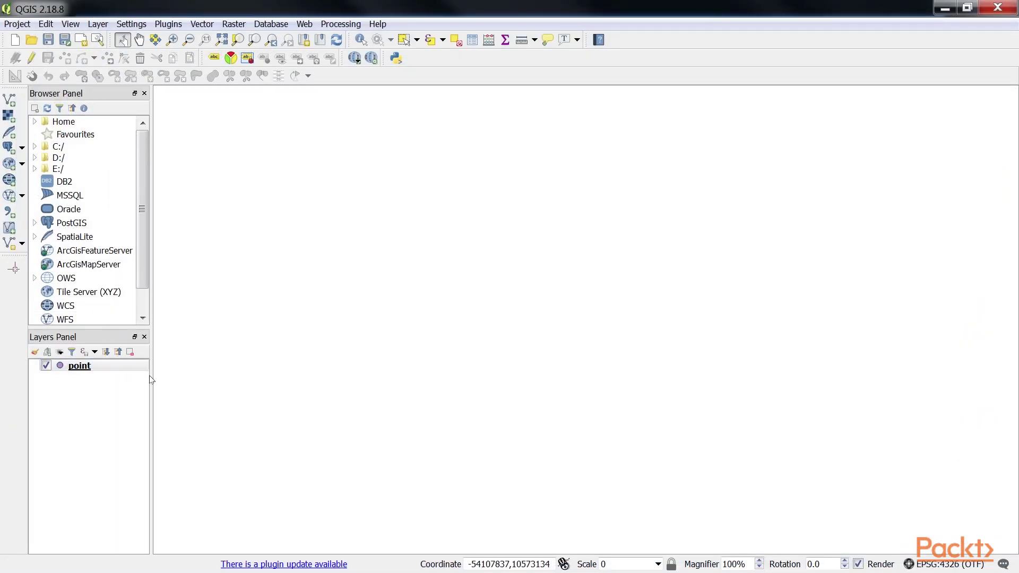
# Step: With 'point' selected, save a new Line shapefile named 'line' in C:\test\shapefiles
pyautogui.click(79, 372)
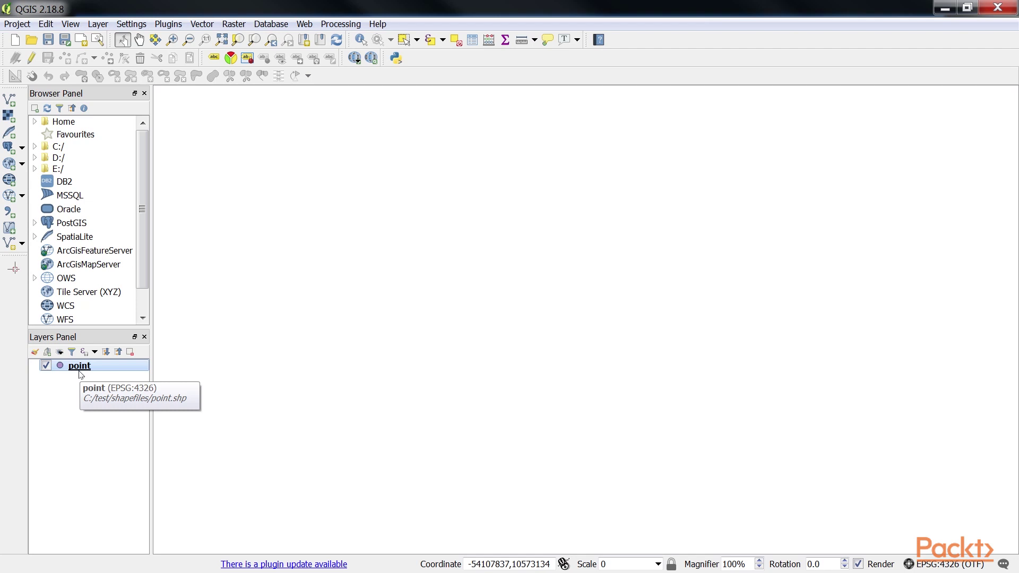
pyautogui.click(97, 24)
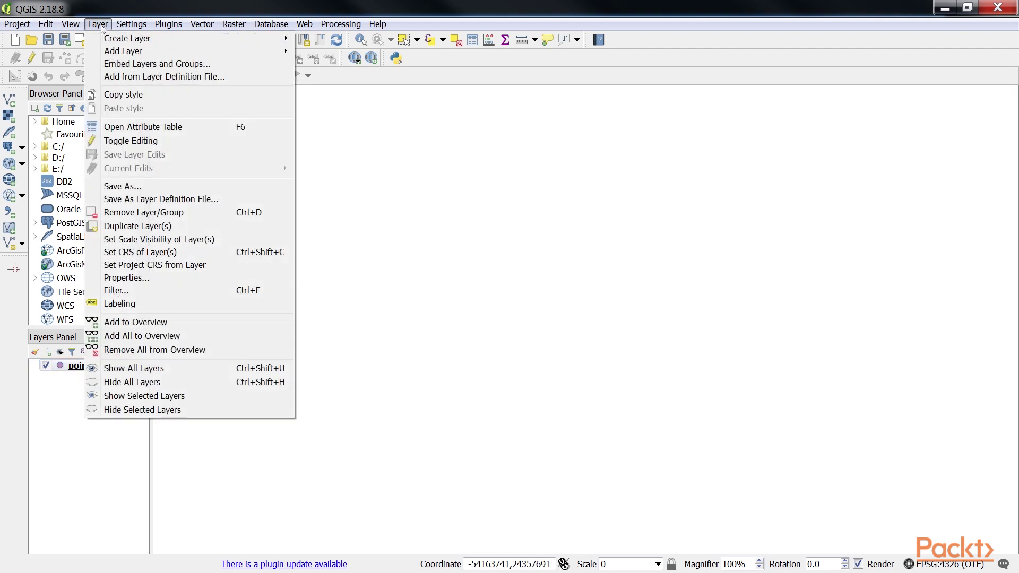
pyautogui.moveTo(270, 42)
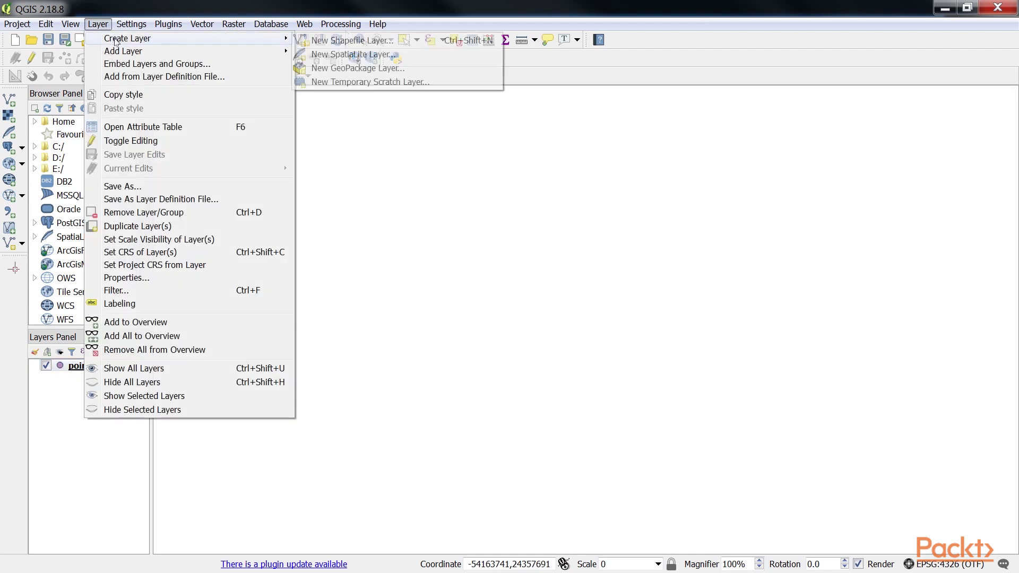
pyautogui.click(334, 45)
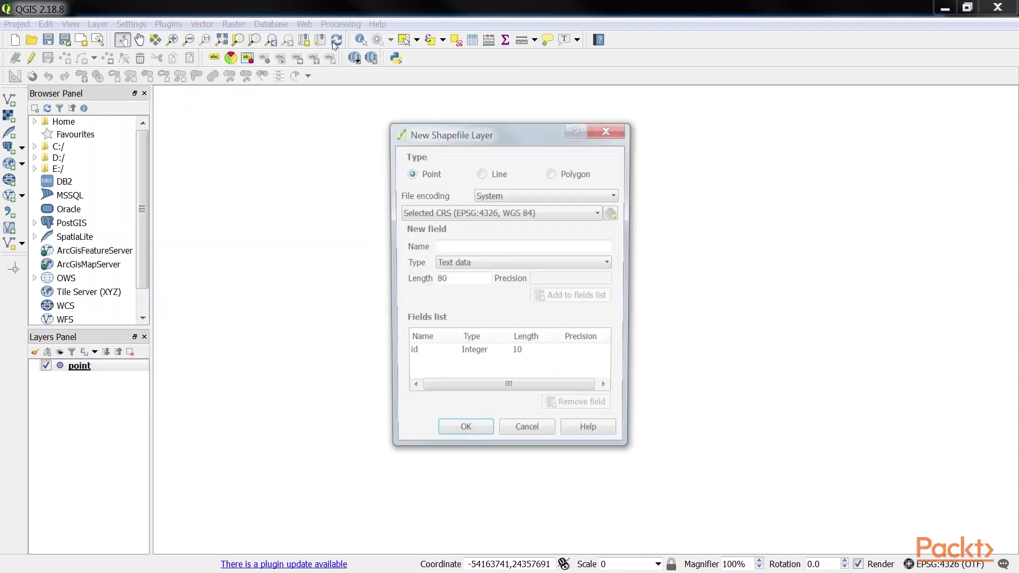
pyautogui.click(481, 173)
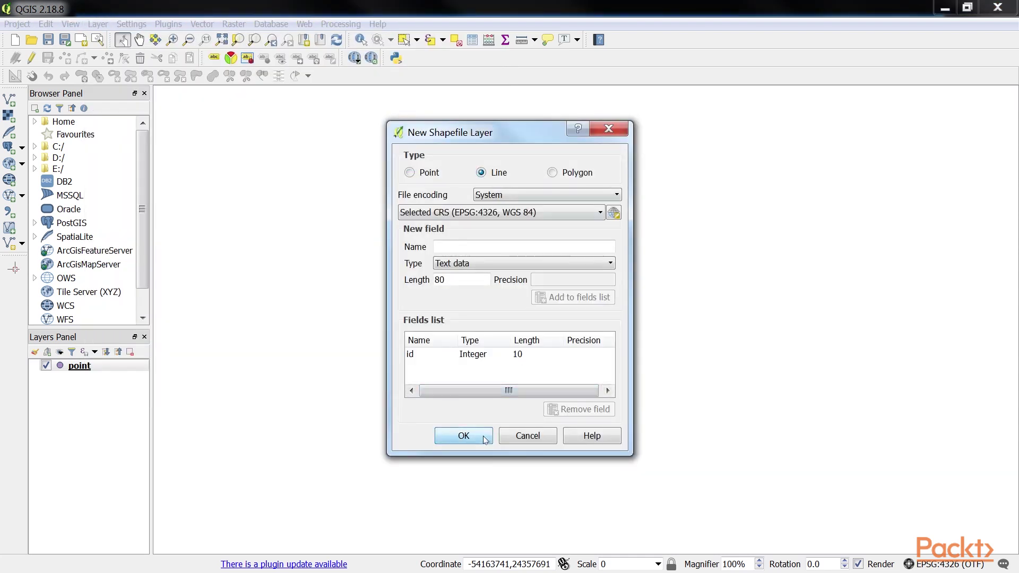
pyautogui.click(464, 435)
pyautogui.write('line')
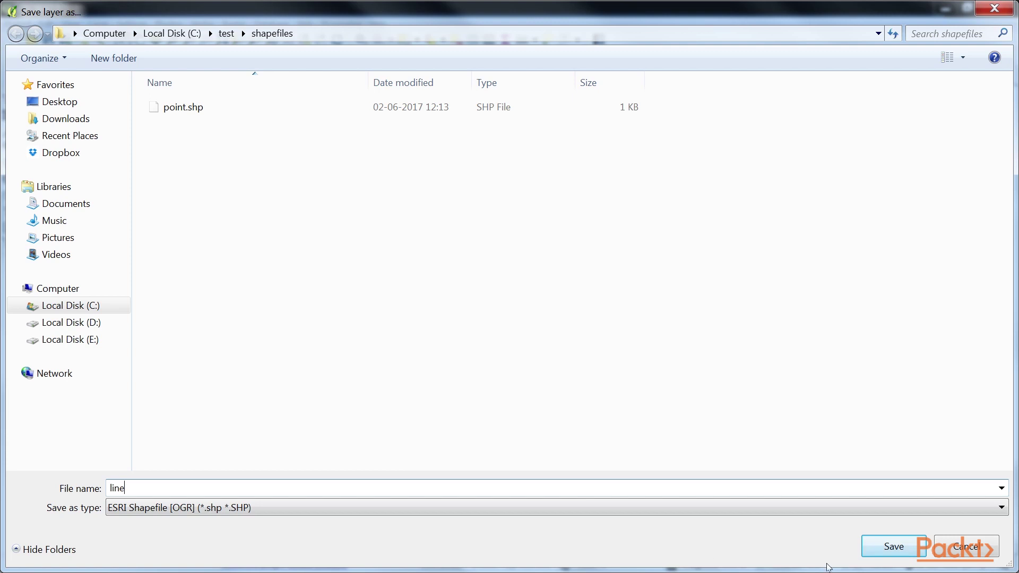
pyautogui.click(887, 546)
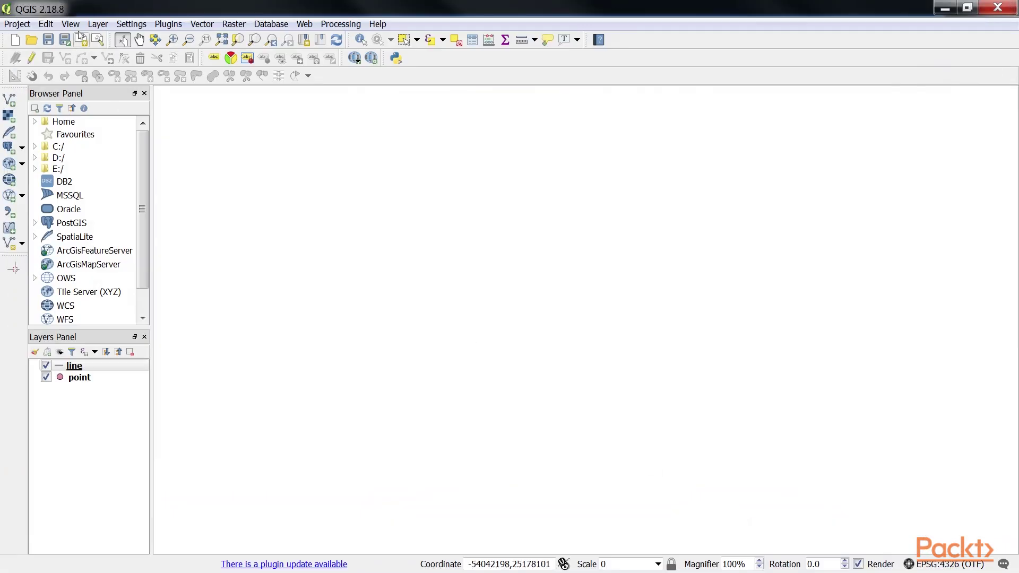
# Step: Begin a third New Shapefile Layer and choose Polygon as its geometry type
pyautogui.click(98, 25)
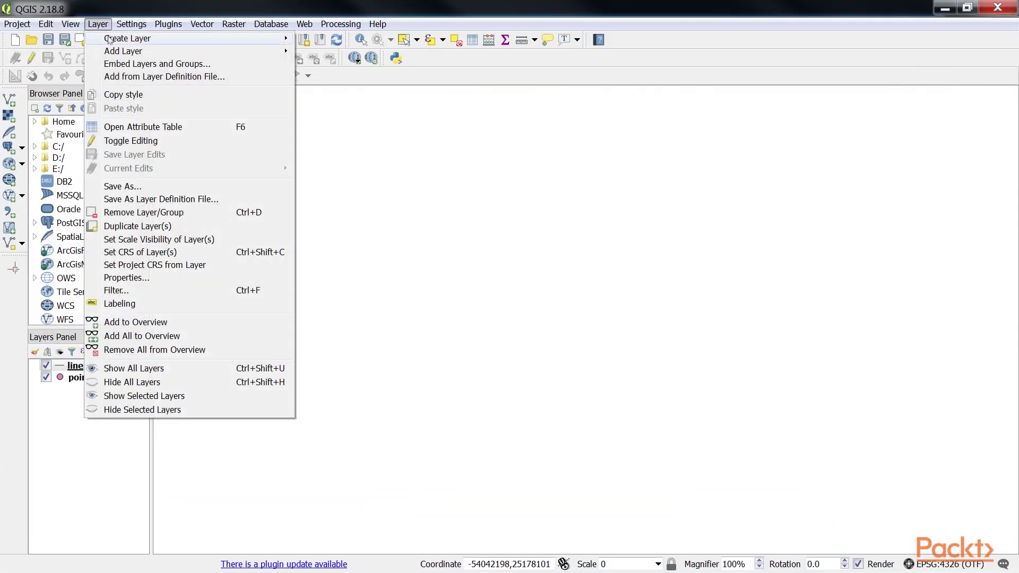
pyautogui.moveTo(122, 30)
pyautogui.click(356, 45)
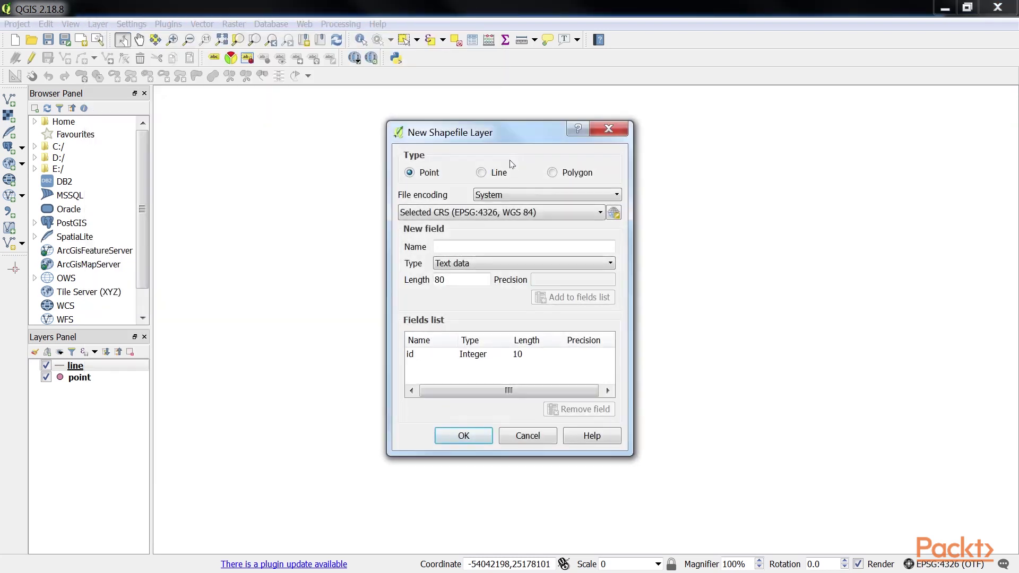
pyautogui.click(552, 173)
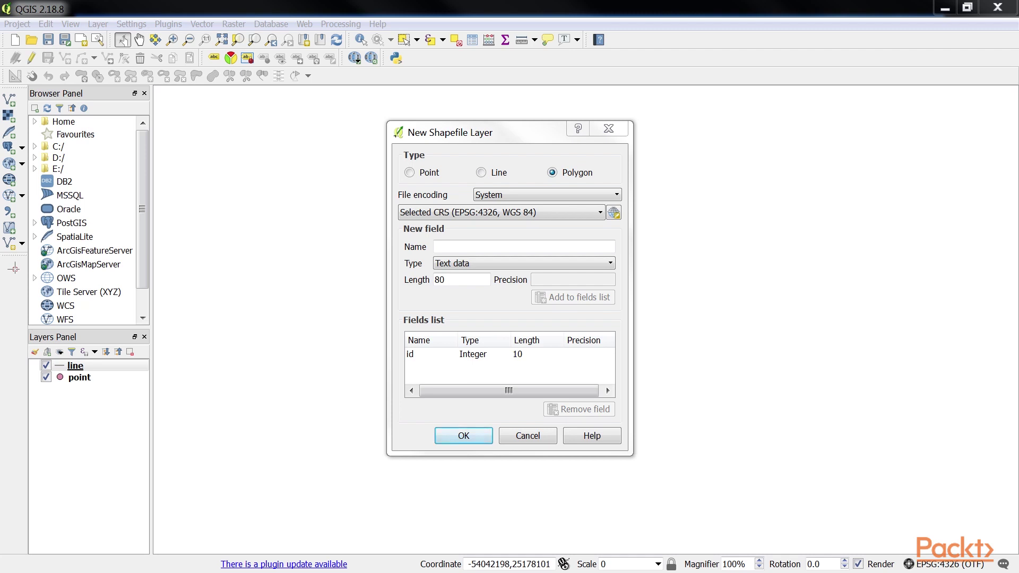
# Step: Add a text-data field of length 10 to the new layer's field list
pyautogui.click(438, 7)
pyautogui.click(523, 263)
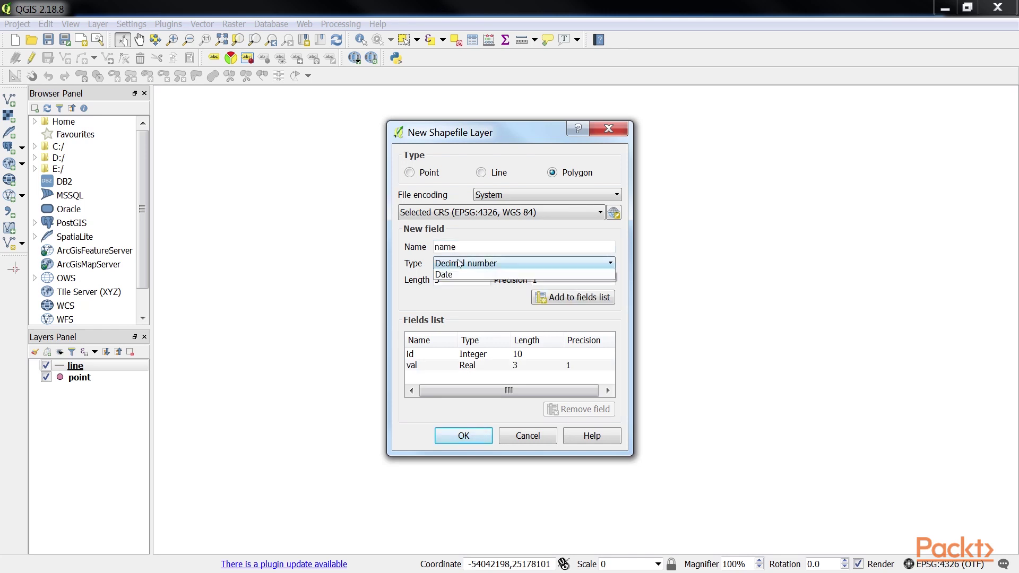
pyautogui.click(457, 273)
pyautogui.press('BackSpace')
pyautogui.write('10')
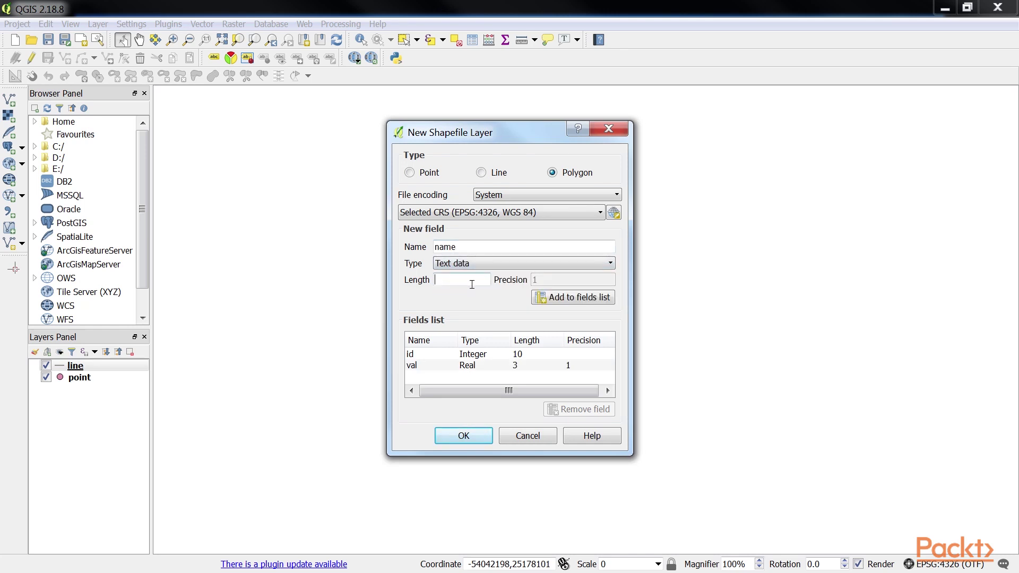
pyautogui.click(545, 301)
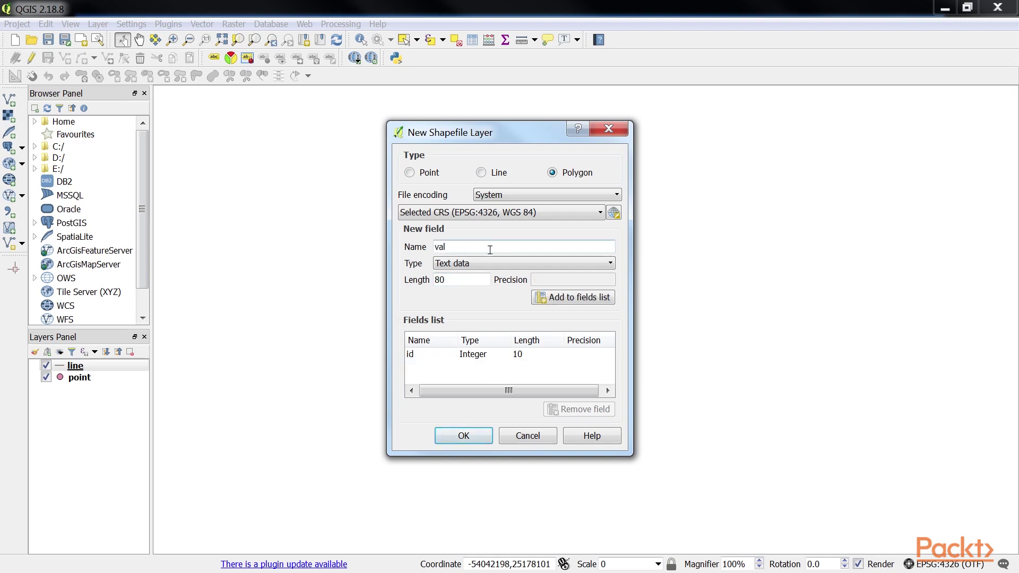
# Step: Add a decimal field 'val' with length 3 and precision 1
pyautogui.click(547, 264)
pyautogui.click(510, 275)
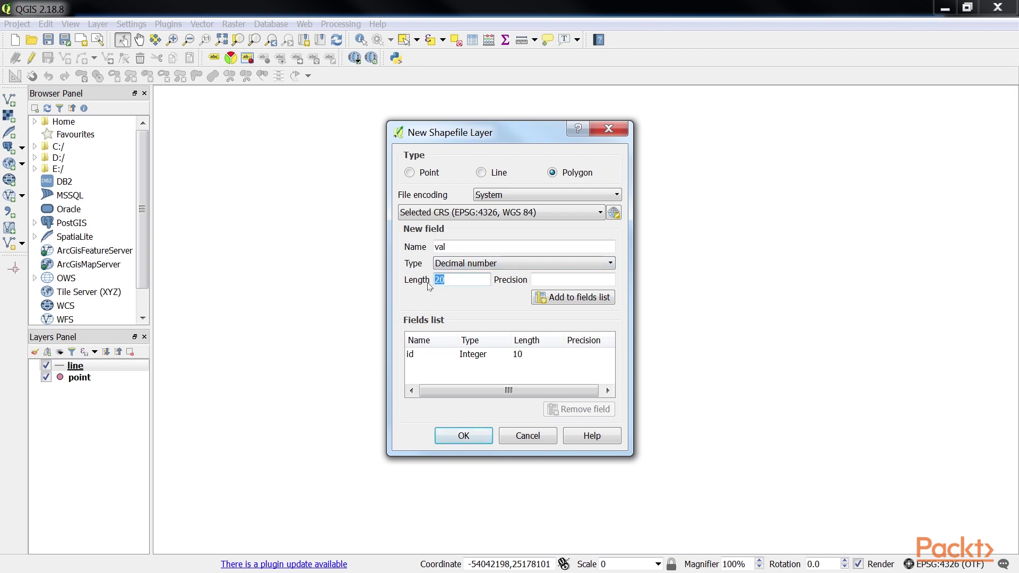
pyautogui.write('3')
pyautogui.press('Tab')
pyautogui.write('1')
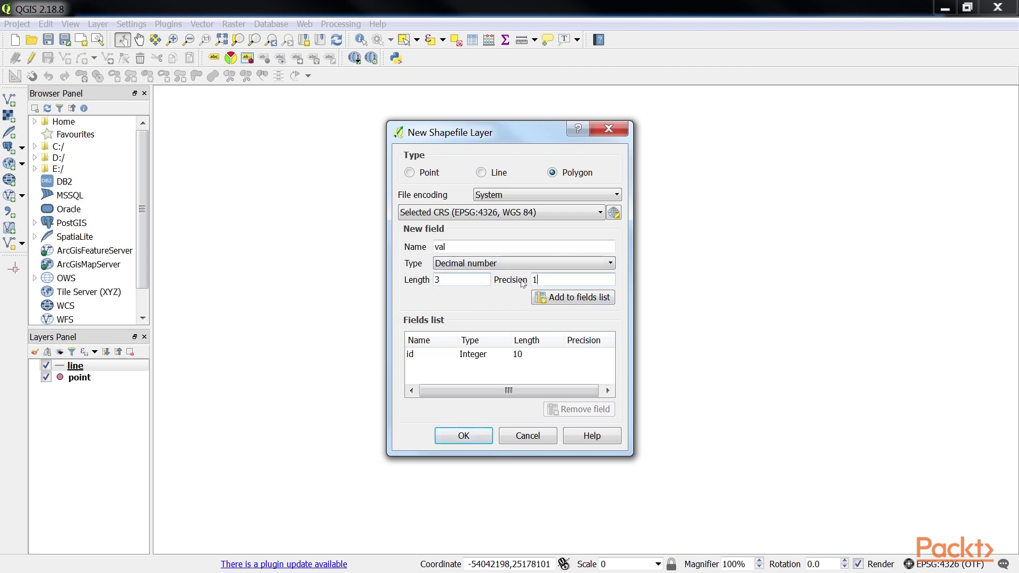
pyautogui.click(561, 303)
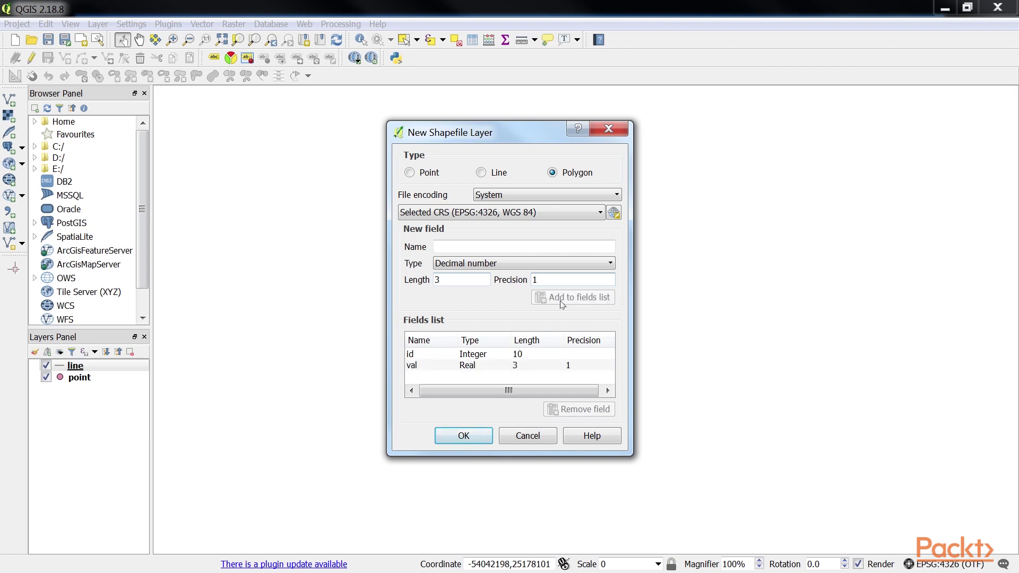
# Step: Add a text field 'name' with length 10
pyautogui.click(453, 252)
pyautogui.write('name')
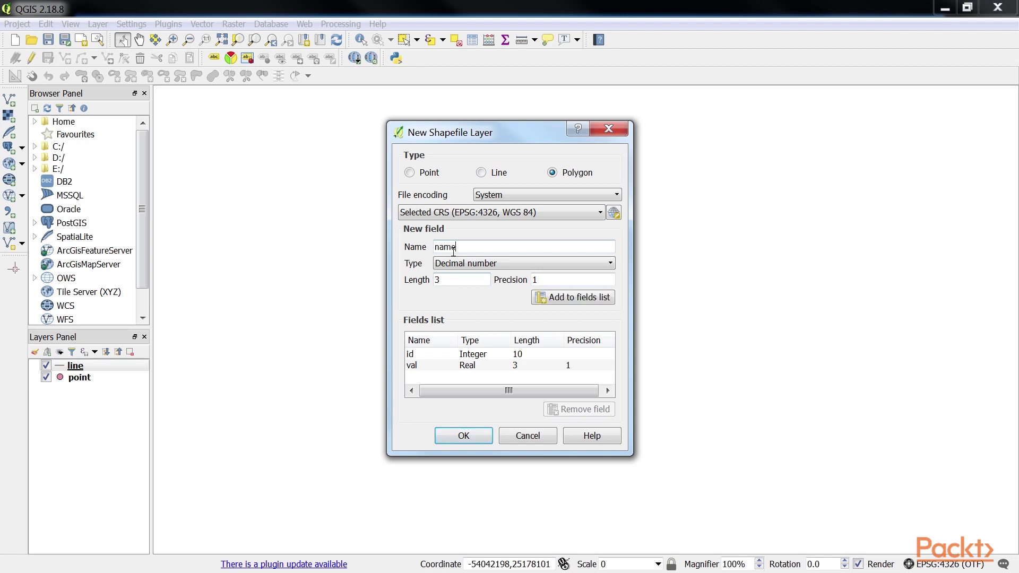
pyautogui.click(456, 263)
pyautogui.click(467, 271)
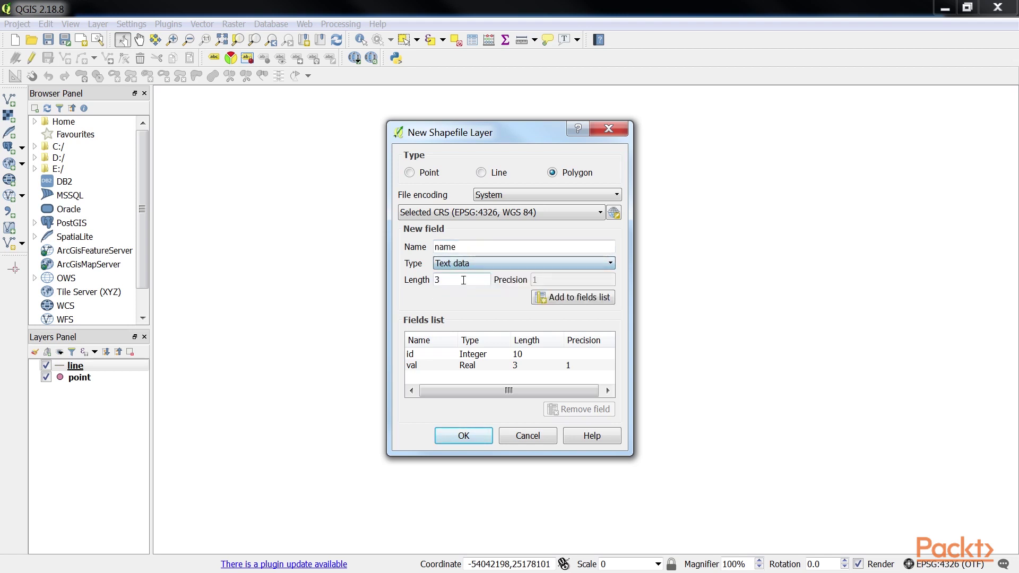
pyautogui.click(471, 284)
pyautogui.write('10')
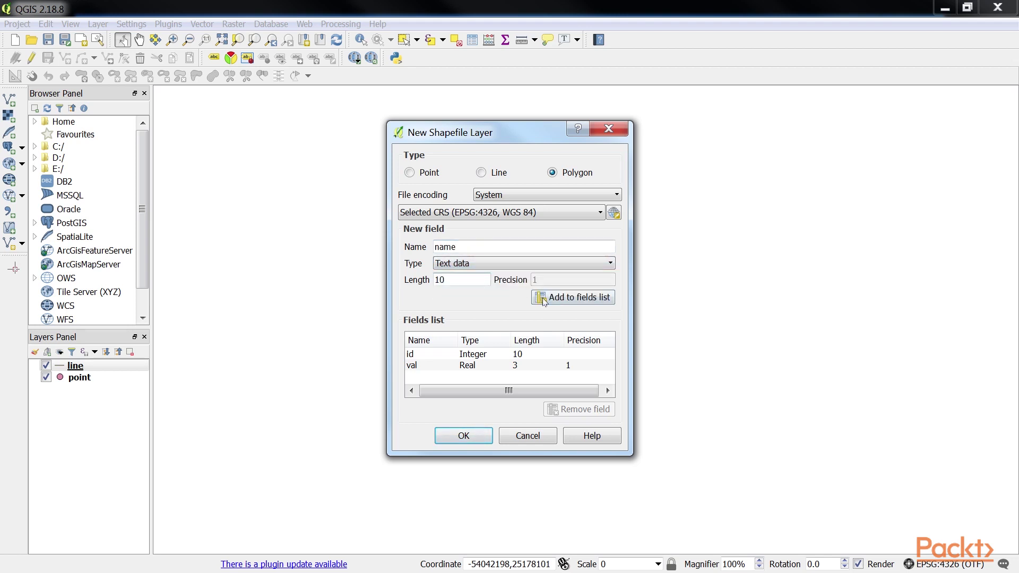
pyautogui.click(544, 301)
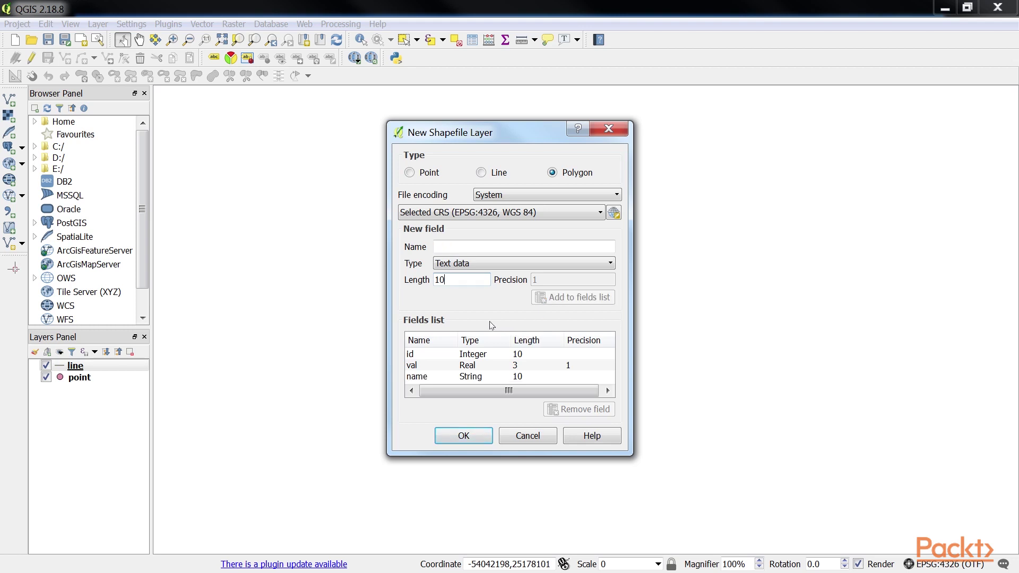
# Step: Replace the length-10 'name' field with a 'name' text field of length 80
pyautogui.click(537, 376)
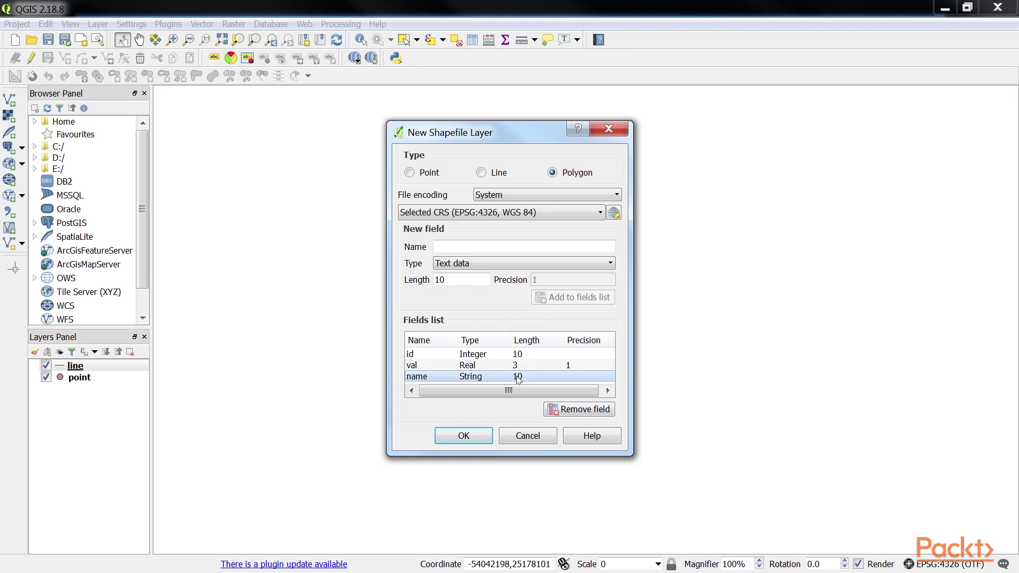
pyautogui.click(558, 410)
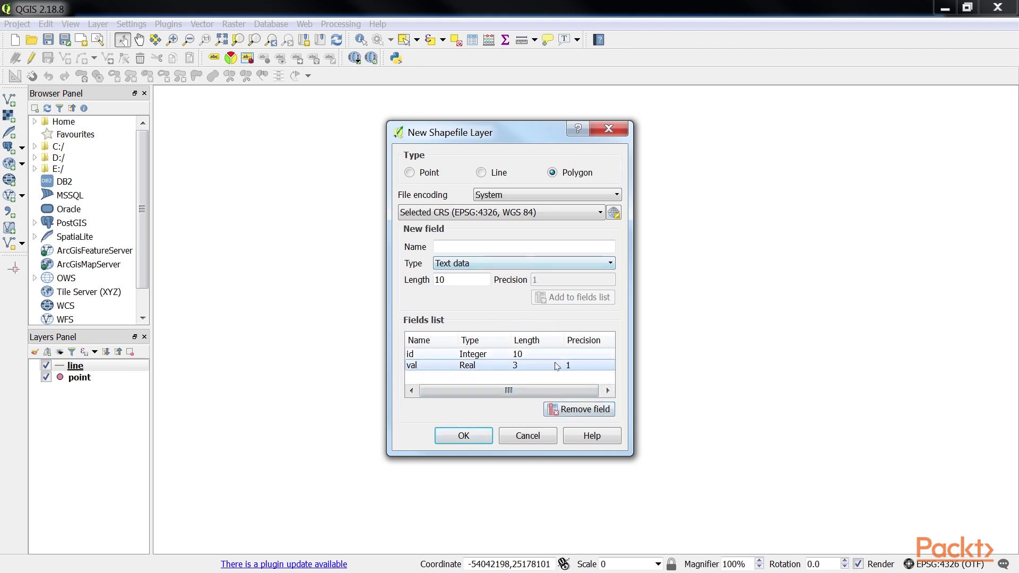
pyautogui.click(467, 247)
pyautogui.write('name')
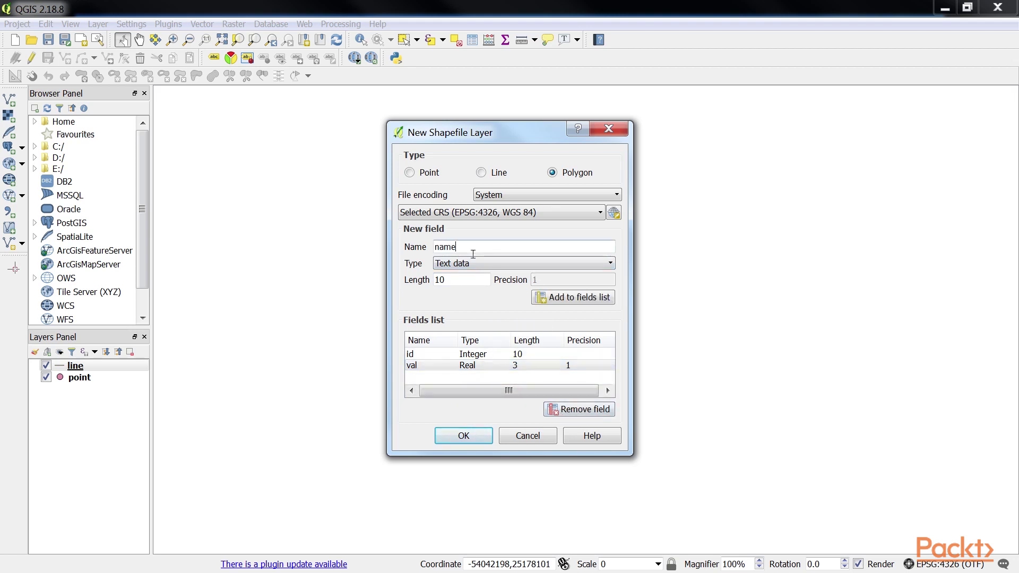
pyautogui.press('Tab')
pyautogui.press('Tab')
pyautogui.write('80')
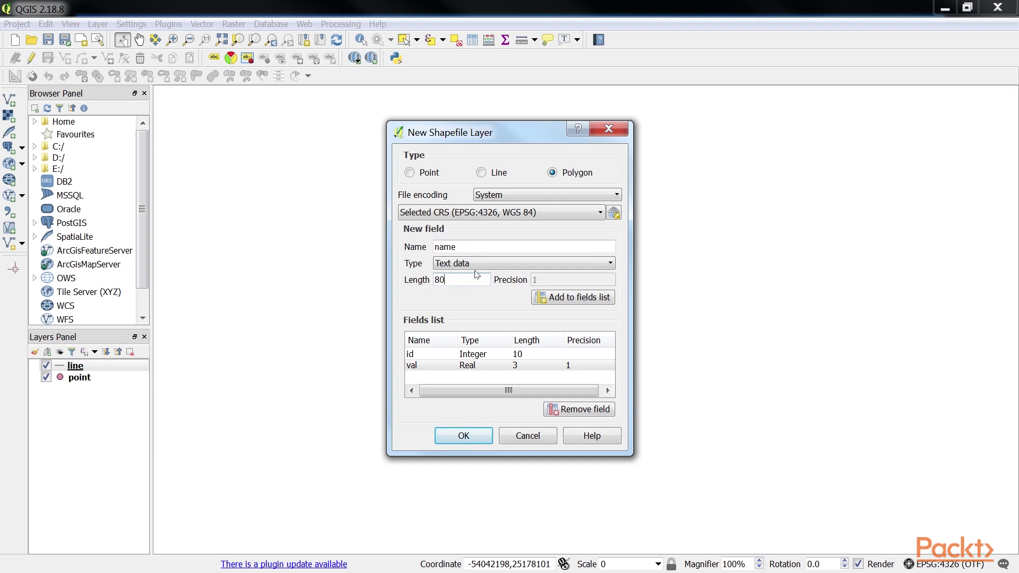
pyautogui.click(559, 301)
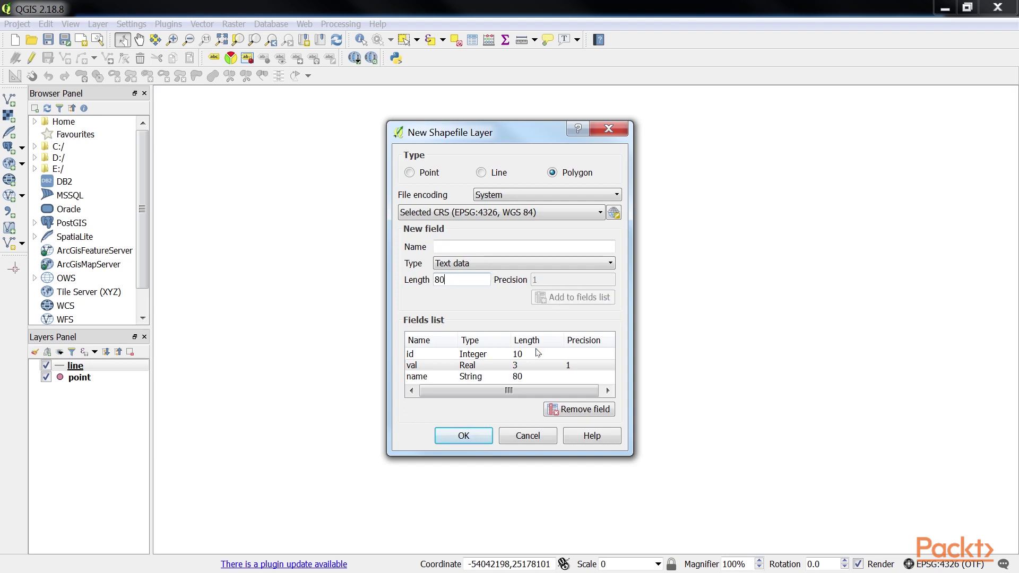
# Step: Accept the polygon layer settings and save the shapefile as 'polygon'
pyautogui.click(463, 436)
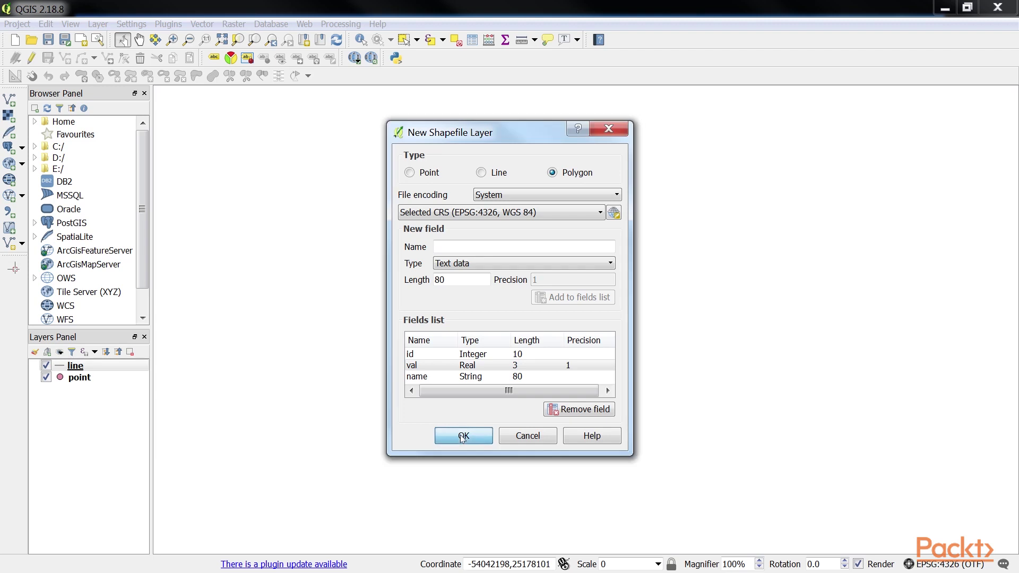
pyautogui.write('polygon')
pyautogui.click(896, 545)
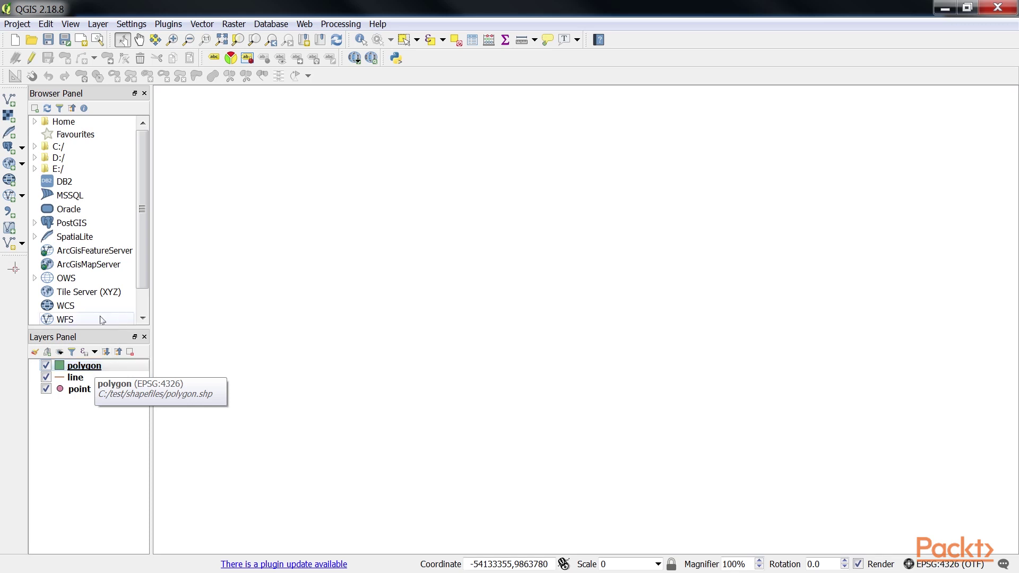
pyautogui.doubleClick(96, 370)
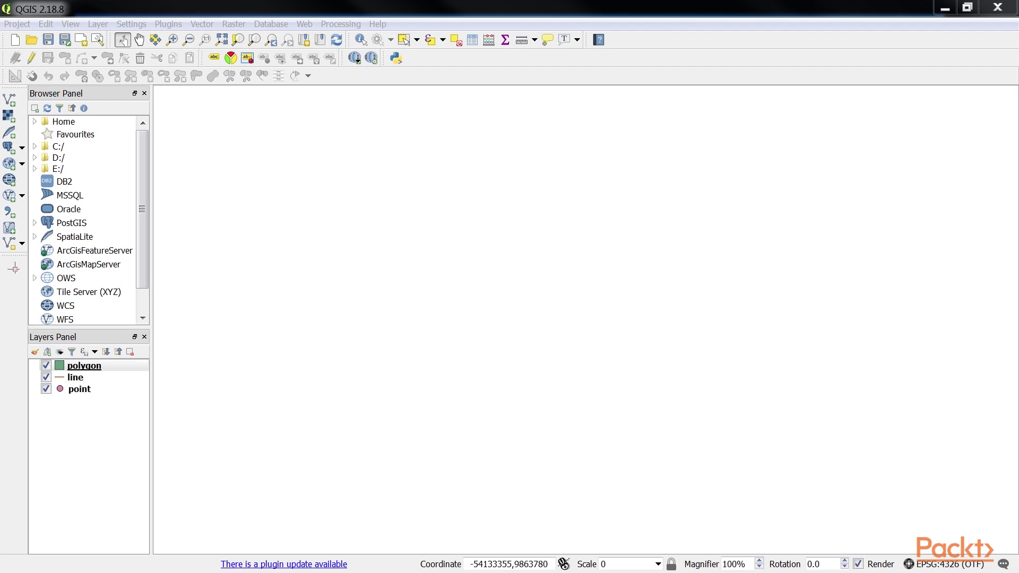
pyautogui.click(388, 12)
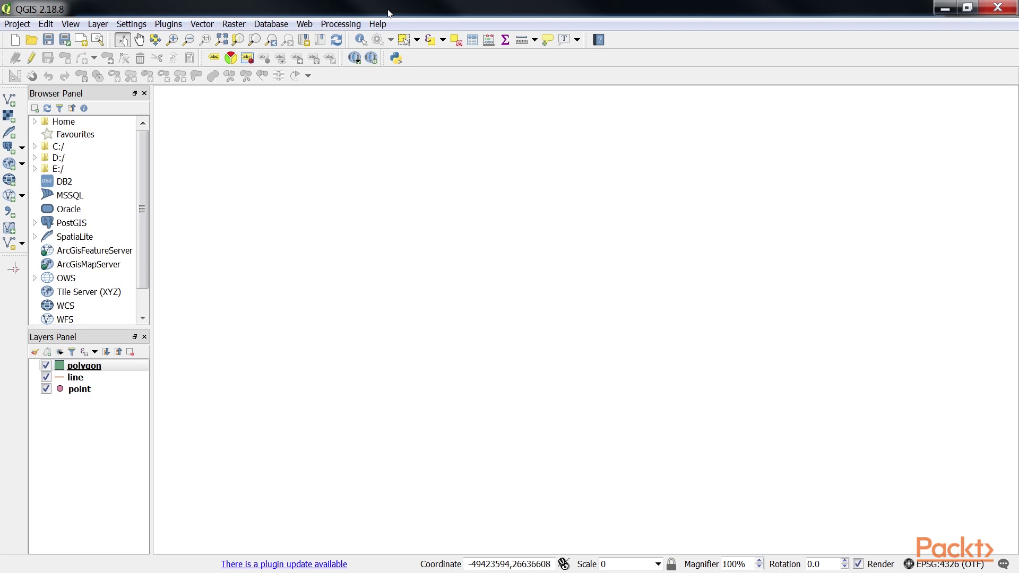
# Step: Toggle editing on for the polygon layer from the Layer menu
pyautogui.click(96, 24)
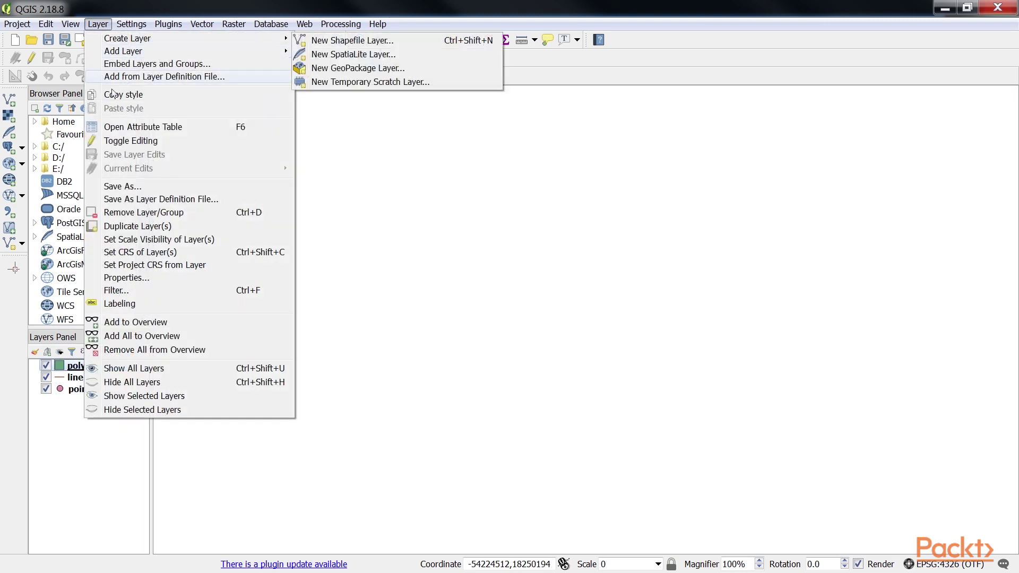
pyautogui.click(121, 143)
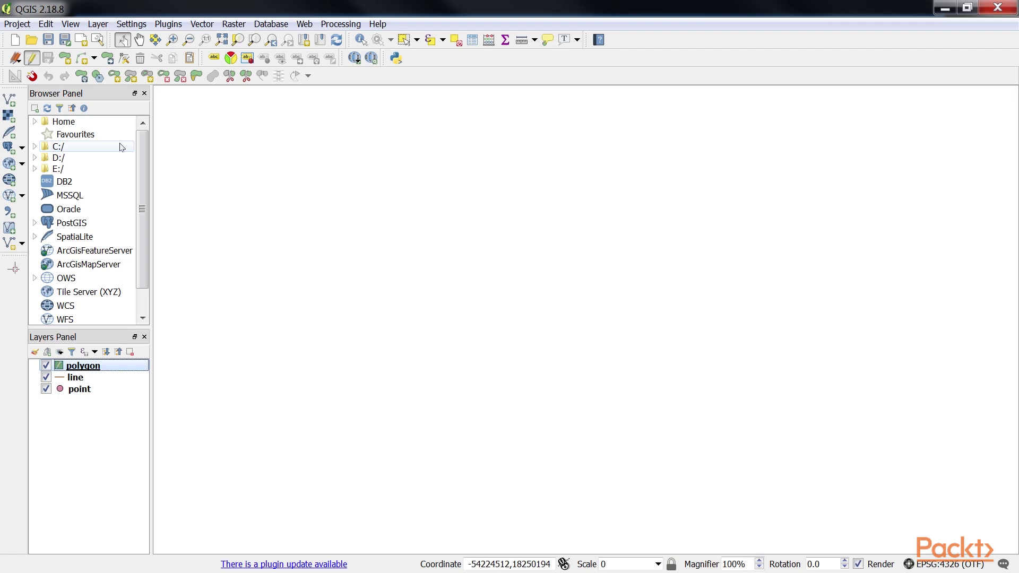
# Step: Digitize a five-vertex polygon near the map centre and finish the sketch
pyautogui.click(67, 61)
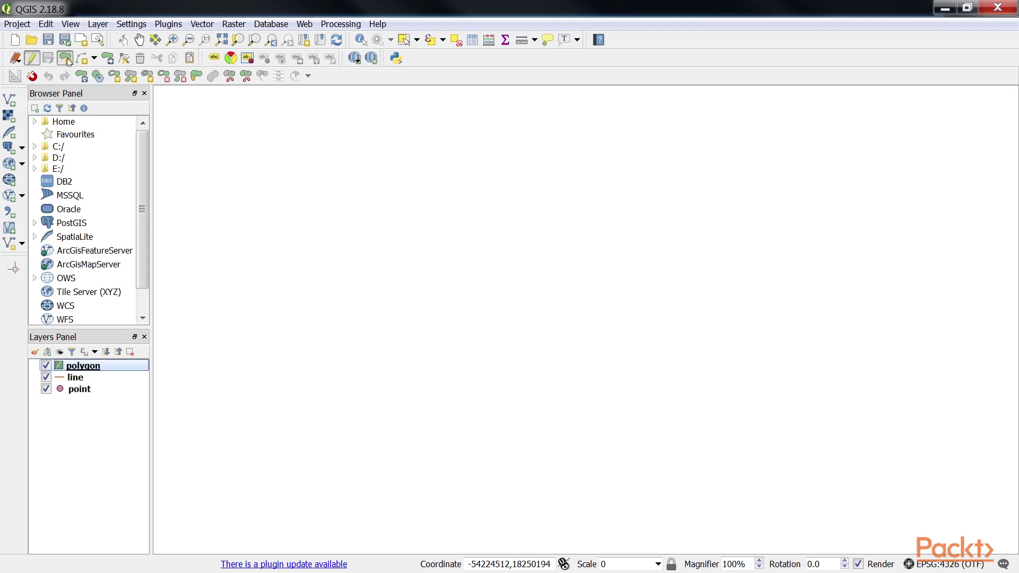
pyautogui.click(399, 244)
pyautogui.click(424, 319)
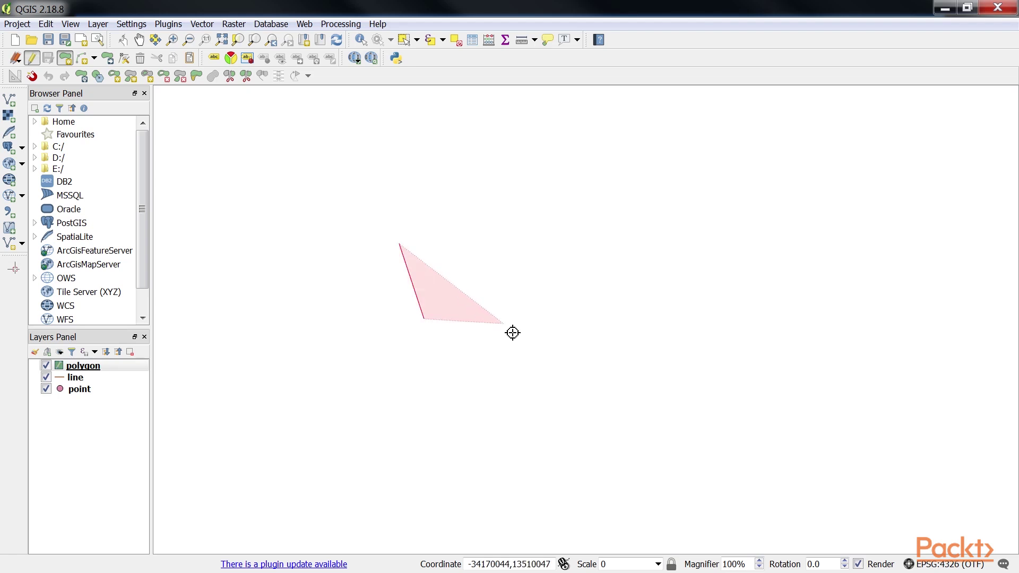
pyautogui.click(535, 326)
pyautogui.click(552, 229)
pyautogui.click(444, 185)
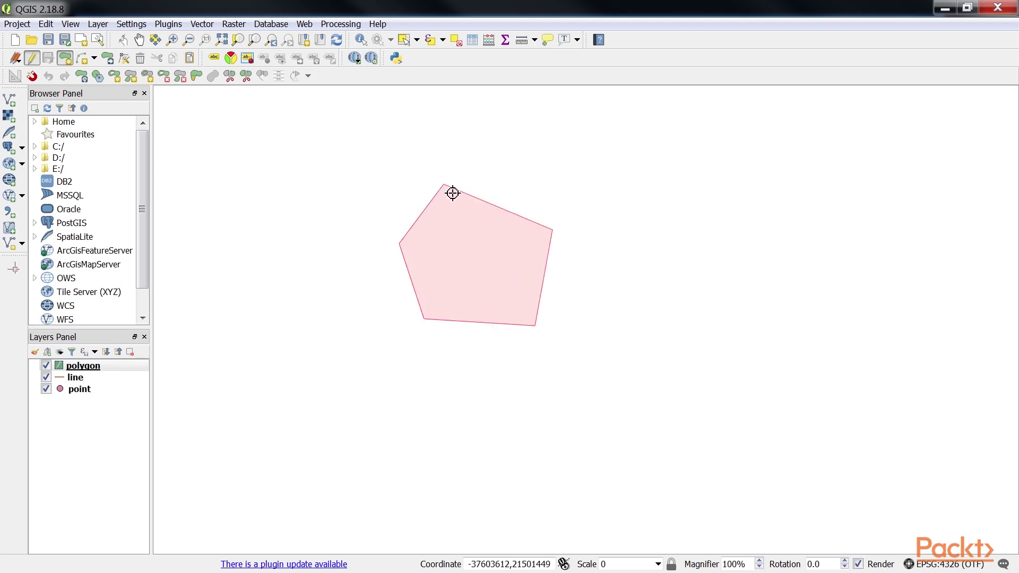
pyautogui.rightClick(452, 193)
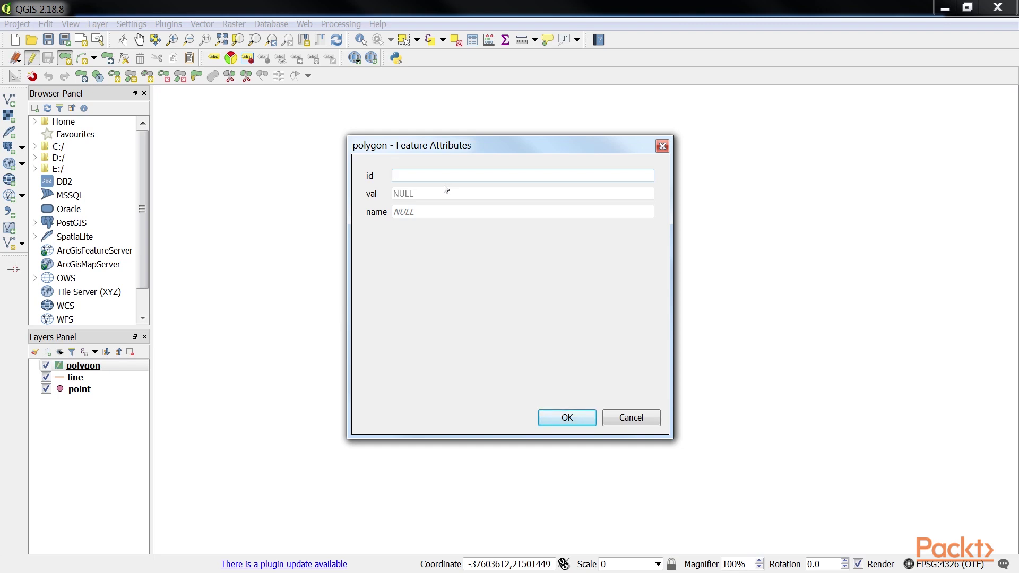
# Step: Enter id 1, val 12.8 and name 'first' in the attribute form and confirm
pyautogui.write('1')
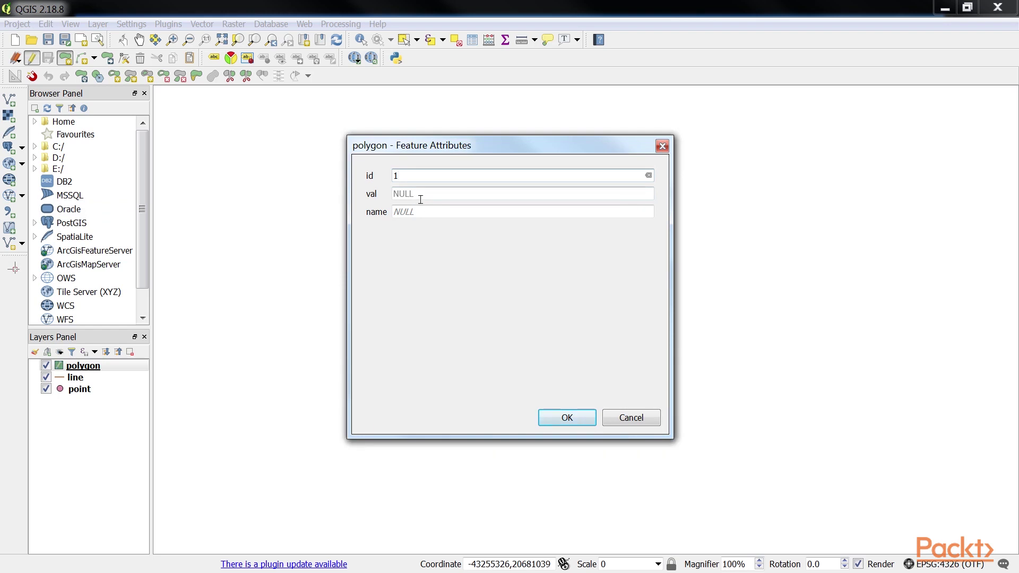
pyautogui.click(420, 200)
pyautogui.write('12.8')
pyautogui.press('Tab')
pyautogui.write('first')
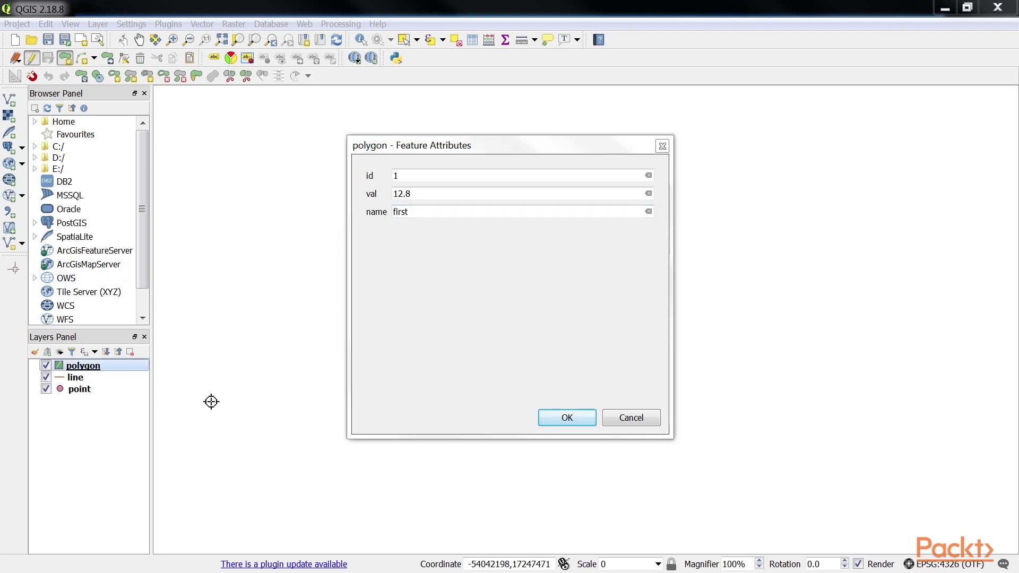
pyautogui.click(582, 419)
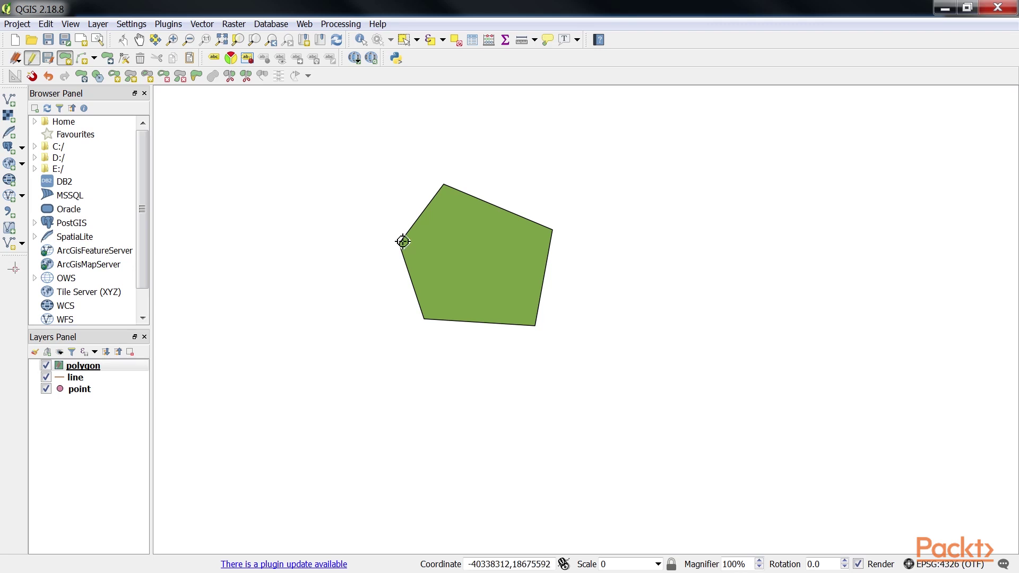
# Step: Save the project as polygon.shp.qgs in the shapefiles folder, overwriting the existing file
pyautogui.click(17, 24)
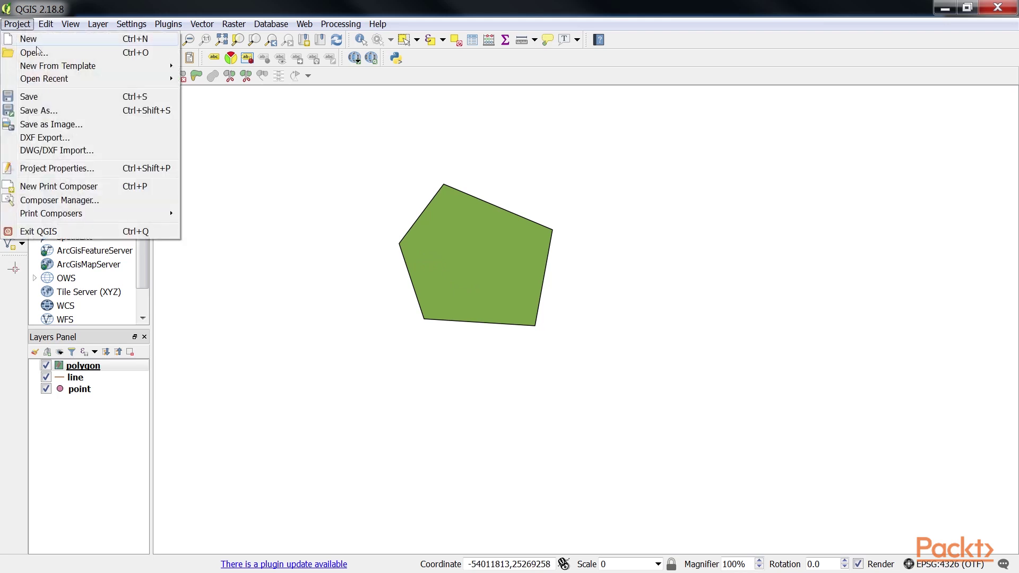
pyautogui.click(45, 111)
pyautogui.doubleClick(184, 124)
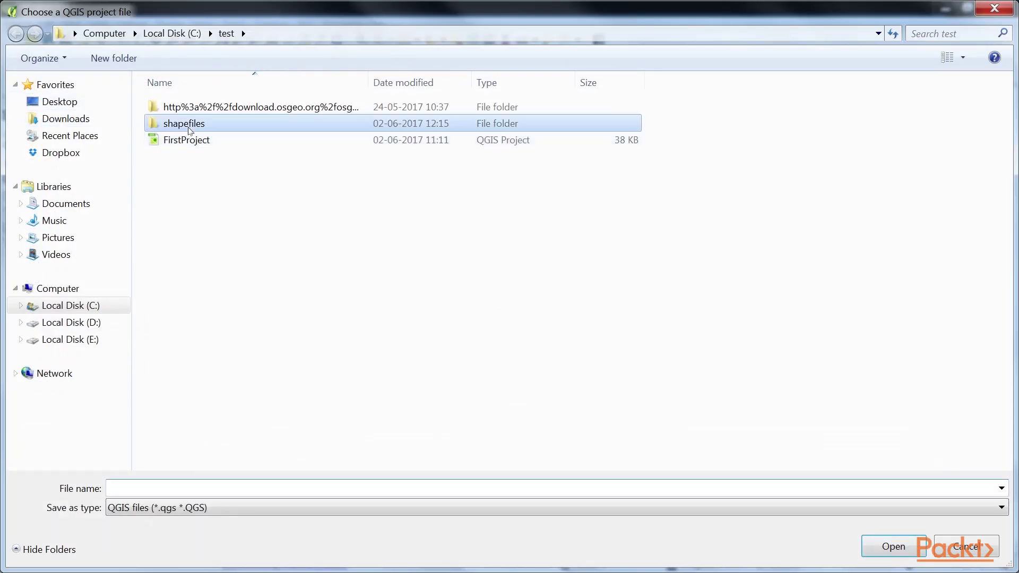
pyautogui.click(220, 488)
pyautogui.write('poly')
pyautogui.click(257, 443)
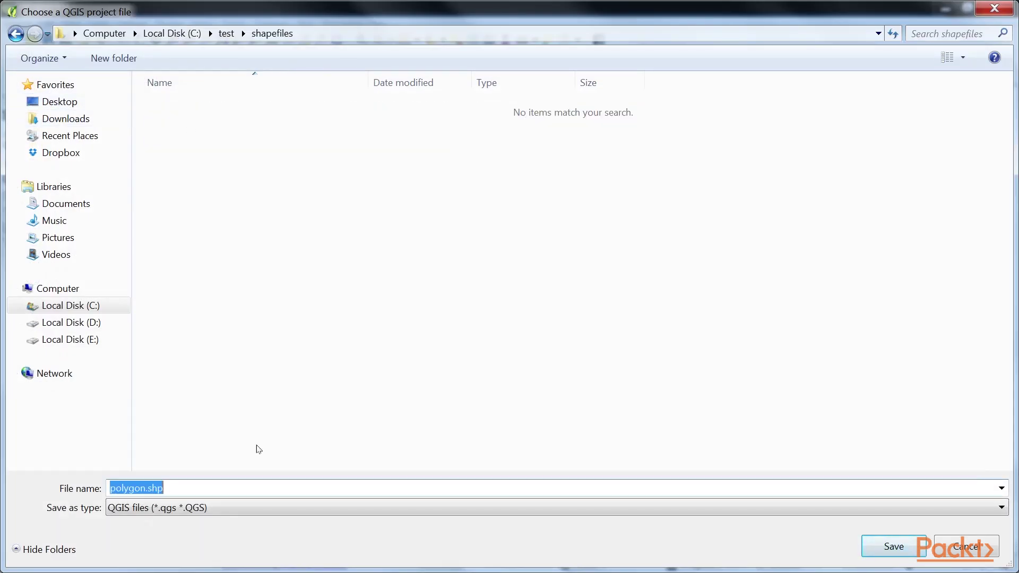
pyautogui.click(880, 553)
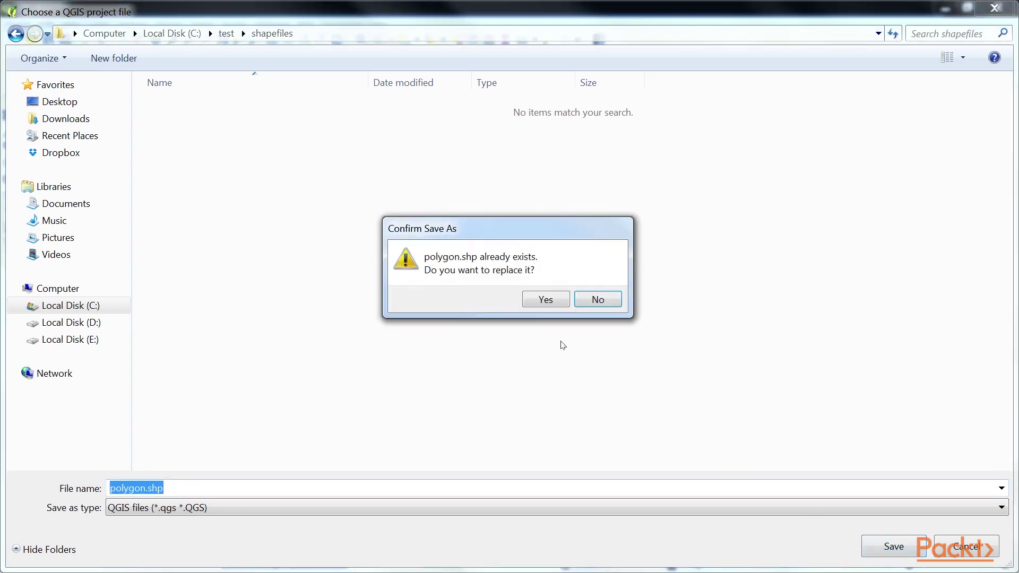
pyautogui.click(548, 300)
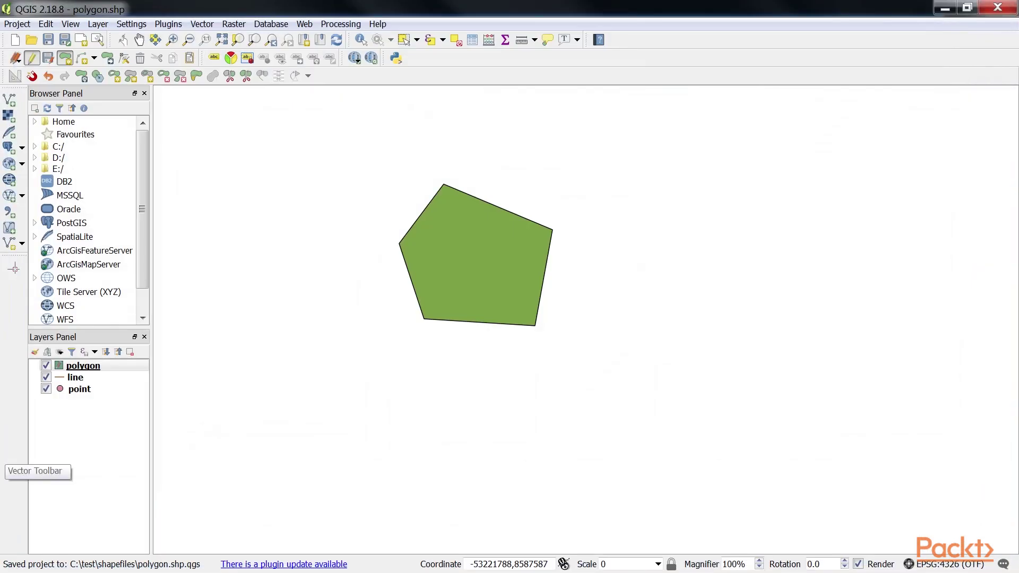